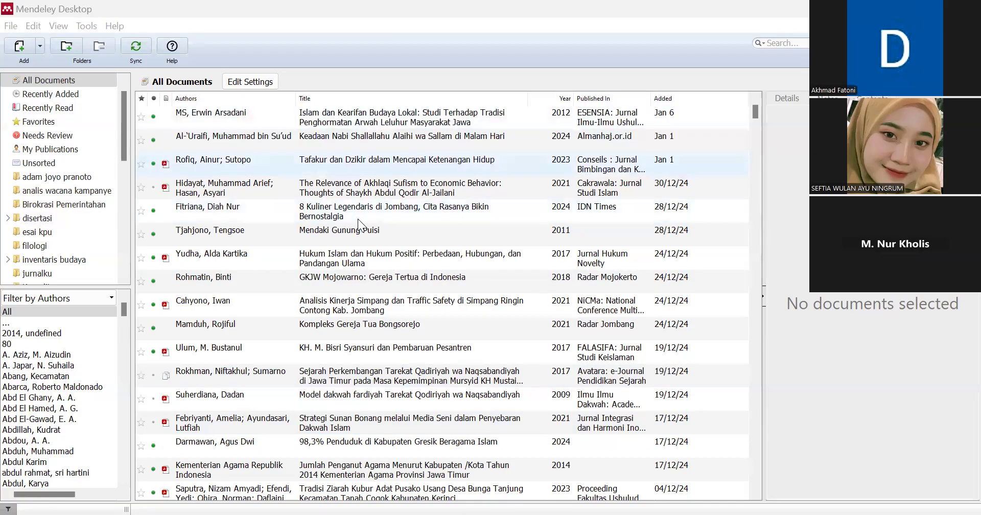
Look through the full document library and open the PDF of the 2013 Korean "Original Article" entry from Family and Environment Research
{"action": "scroll", "coordinate": [350, 350], "scroll_direction": "down", "scroll_amount": 7}
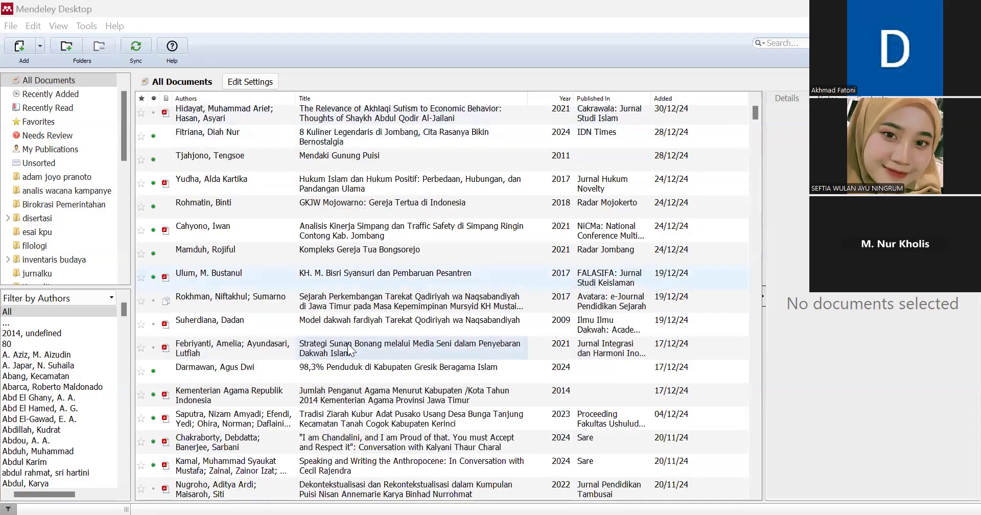
{"action": "scroll", "coordinate": [350, 350], "scroll_direction": "down", "scroll_amount": 7}
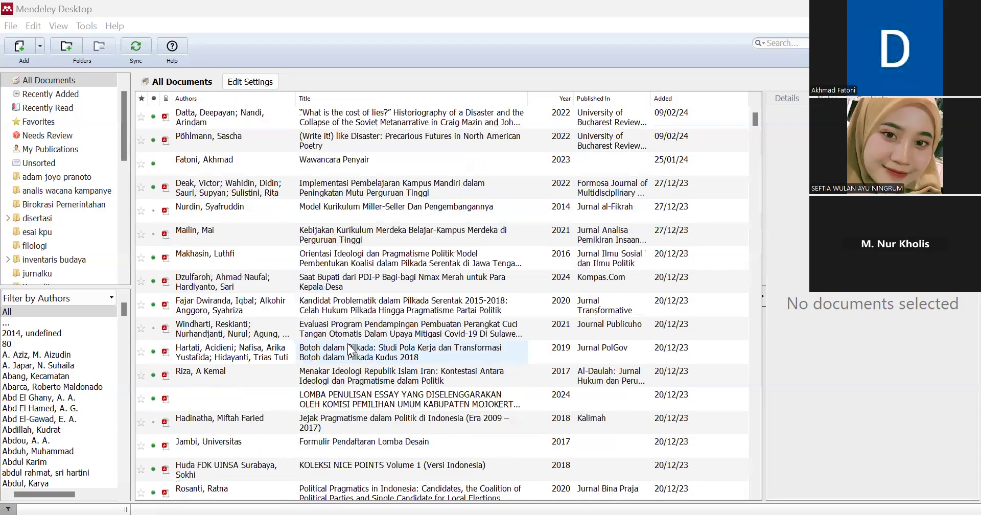
{"action": "scroll", "coordinate": [350, 350], "scroll_direction": "down", "scroll_amount": 2}
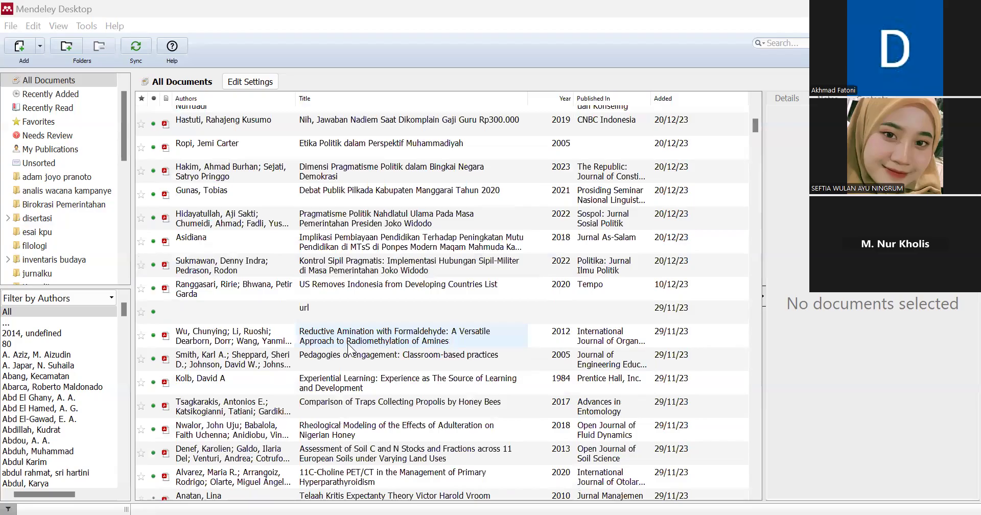
{"action": "scroll", "coordinate": [409, 284], "scroll_direction": "down", "scroll_amount": 1}
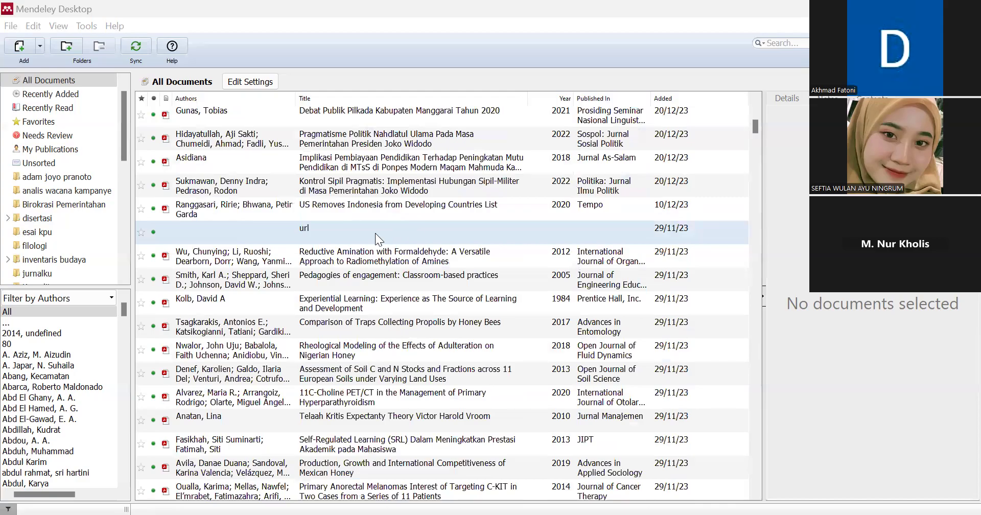
{"action": "scroll", "coordinate": [376, 233], "scroll_direction": "down", "scroll_amount": 3}
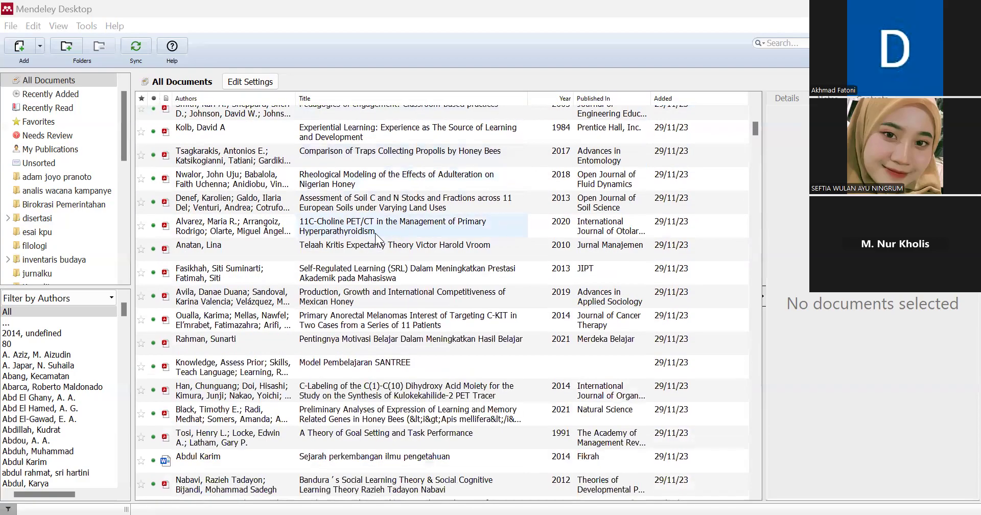
{"action": "scroll", "coordinate": [375, 235], "scroll_direction": "down", "scroll_amount": 1}
{"action": "scroll", "coordinate": [375, 233], "scroll_direction": "down", "scroll_amount": 5}
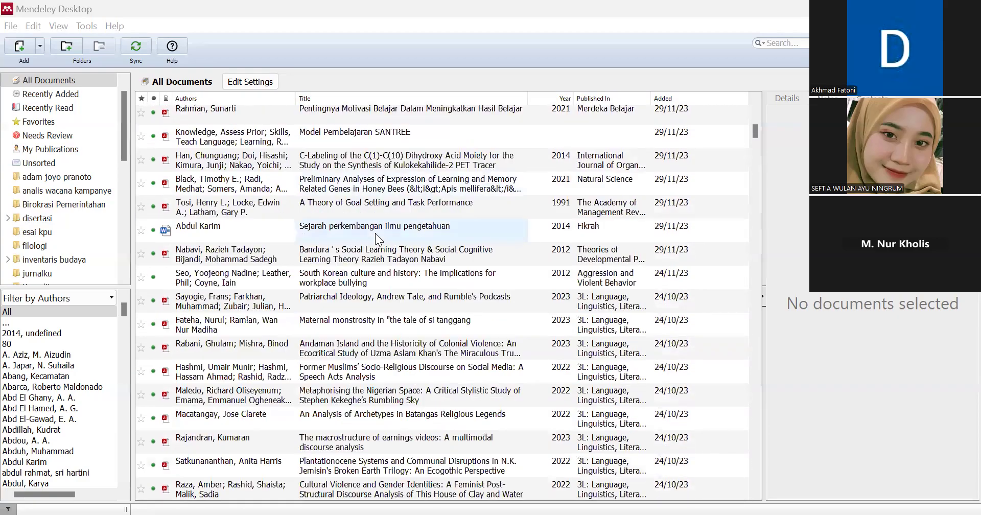
{"action": "scroll", "coordinate": [377, 238], "scroll_direction": "down", "scroll_amount": 2}
{"action": "scroll", "coordinate": [377, 239], "scroll_direction": "down", "scroll_amount": 5}
{"action": "scroll", "coordinate": [377, 239], "scroll_direction": "down", "scroll_amount": 5}
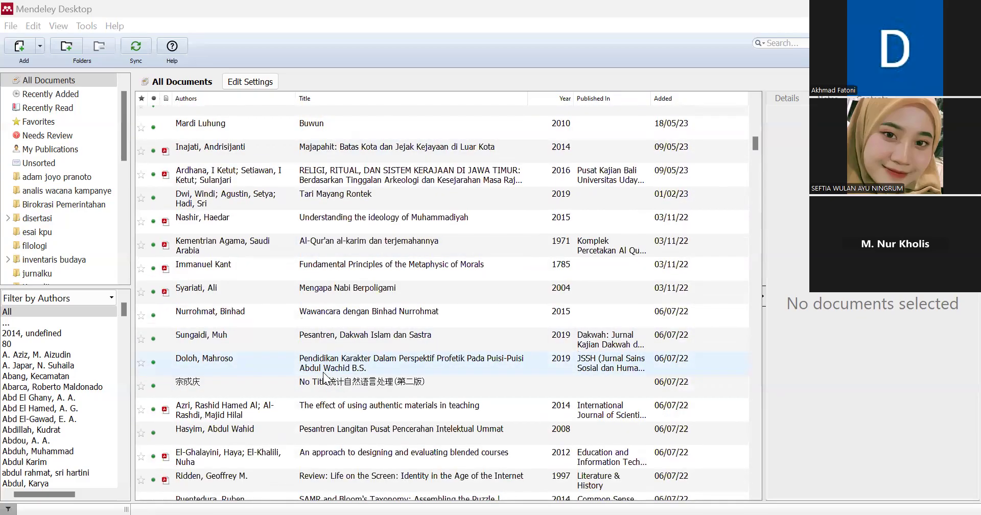
{"action": "scroll", "coordinate": [327, 379], "scroll_direction": "down", "scroll_amount": 3}
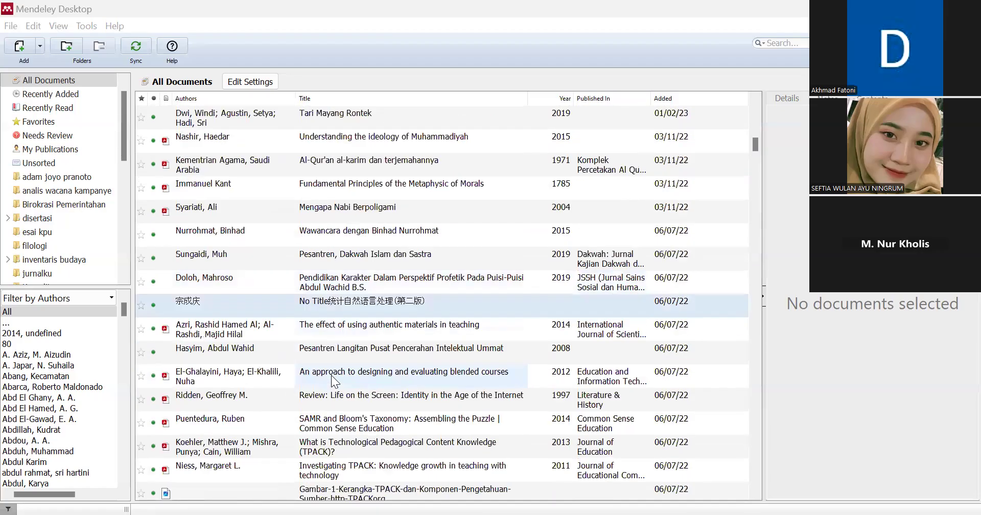
{"action": "scroll", "coordinate": [333, 381], "scroll_direction": "down", "scroll_amount": 3}
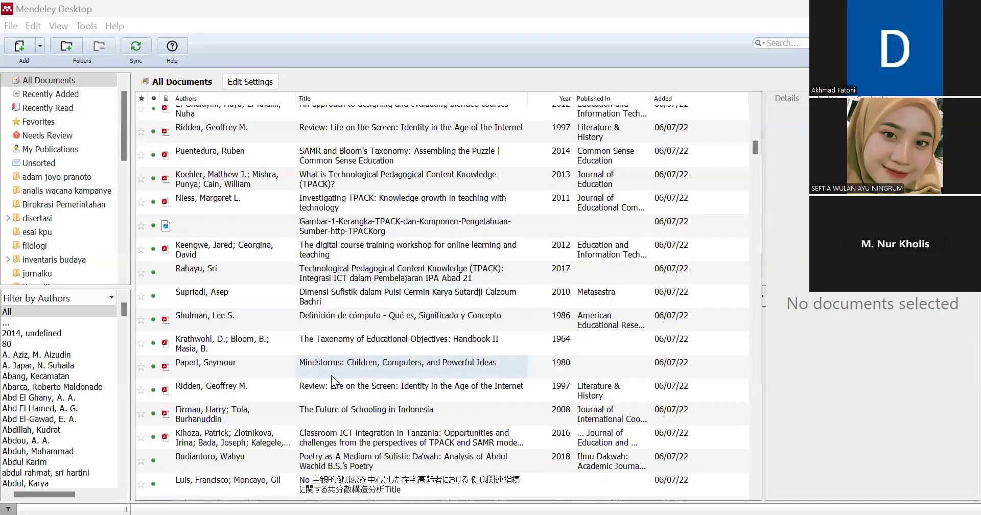
{"action": "scroll", "coordinate": [331, 375], "scroll_direction": "down", "scroll_amount": 3}
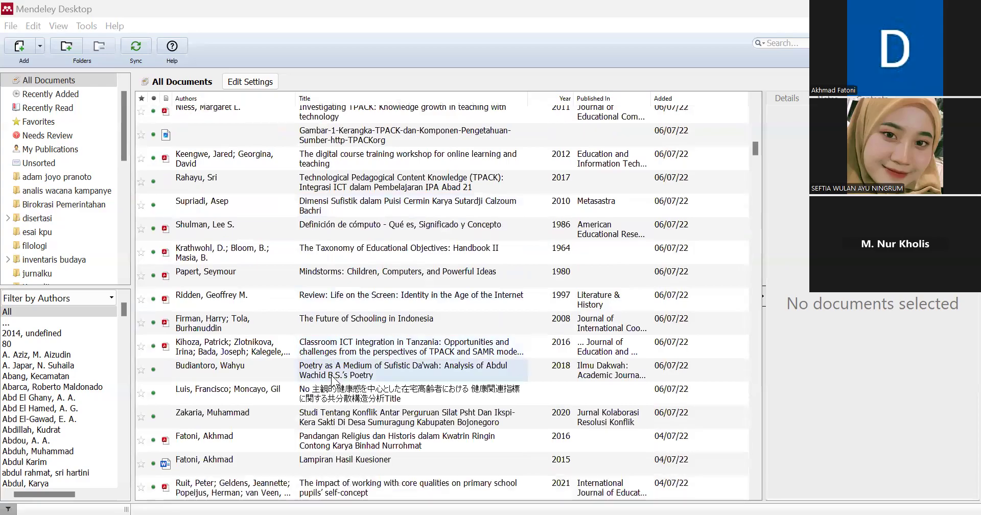
{"action": "scroll", "coordinate": [333, 381], "scroll_direction": "down", "scroll_amount": 3}
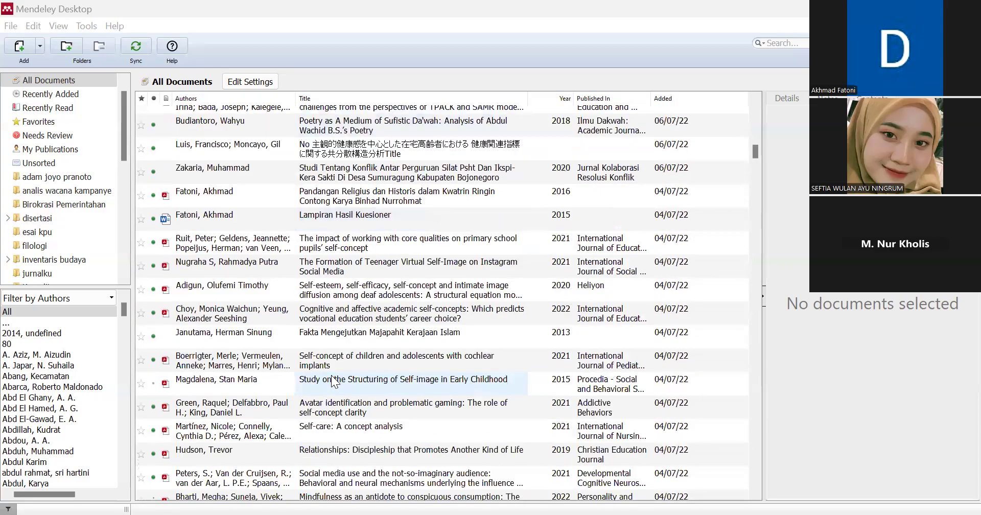
{"action": "scroll", "coordinate": [333, 381], "scroll_direction": "down", "scroll_amount": 3}
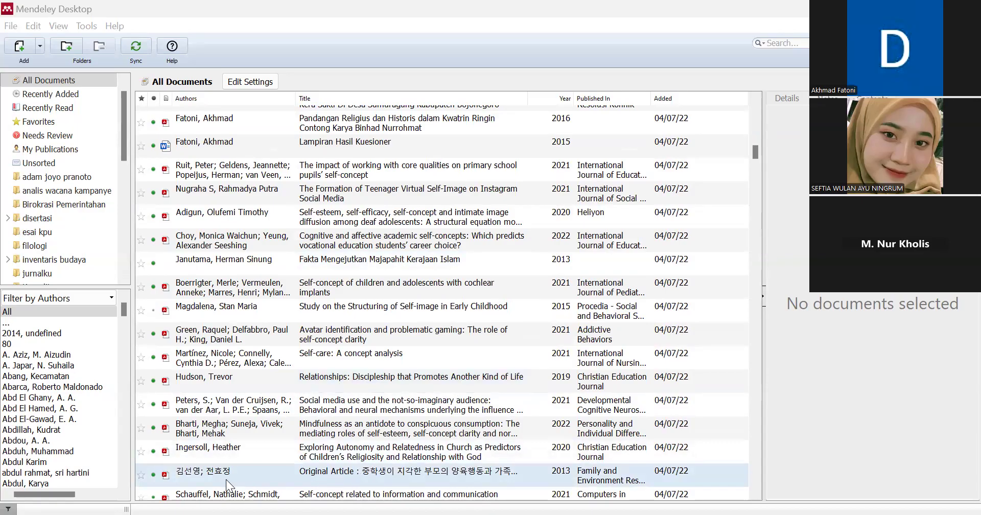
{"action": "double_click", "coordinate": [337, 474]}
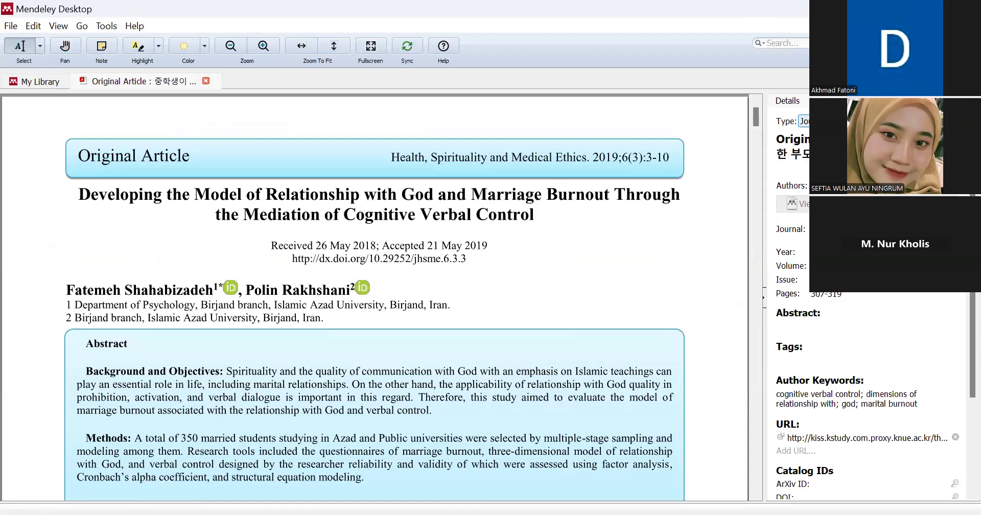
Review the document types that can be assigned to the opened article in its details
{"action": "left_click", "coordinate": [828, 121]}
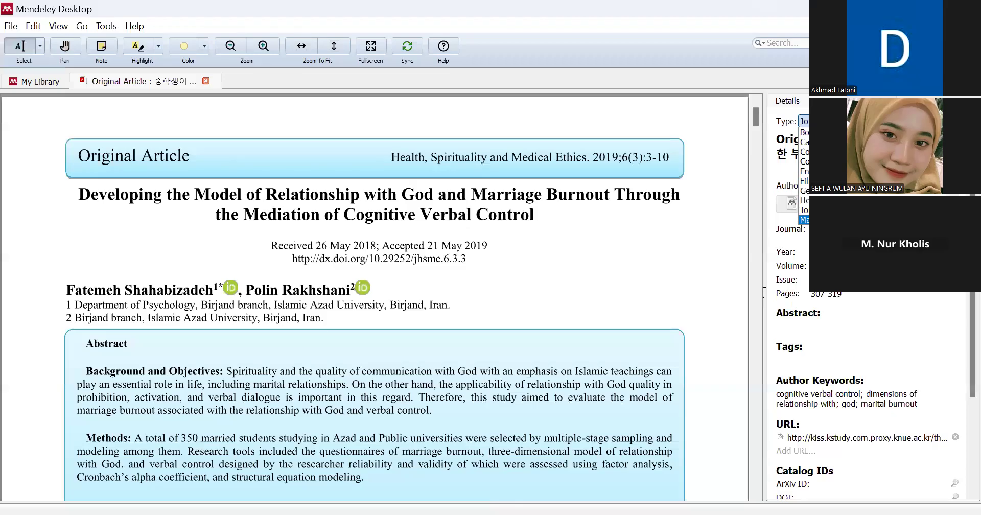
{"action": "key", "text": "Down"}
{"action": "key", "text": "Down"}
{"action": "key", "text": "Down"}
{"action": "key", "text": "Down"}
{"action": "key", "text": "Down"}
{"action": "key", "text": "Down"}
{"action": "key", "text": "Down"}
{"action": "key", "text": "Down"}
{"action": "key", "text": "Down"}
{"action": "key", "text": "Down"}
{"action": "key", "text": "Down"}
{"action": "key", "text": "Down"}
{"action": "key", "text": "Down"}
{"action": "key", "text": "Up"}
{"action": "key", "text": "Up"}
{"action": "key", "text": "Up"}
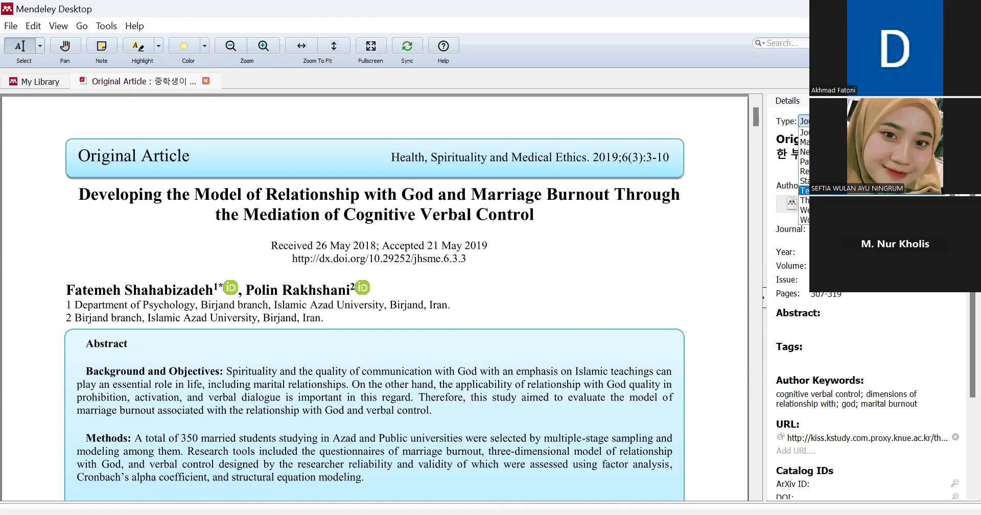
{"action": "key", "text": "Down"}
{"action": "key", "text": "Down"}
{"action": "key", "text": "Down"}
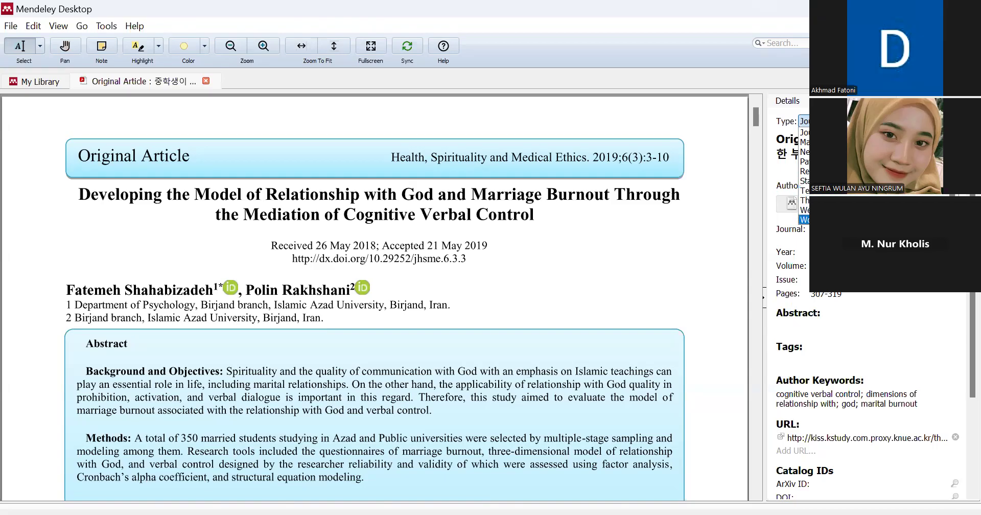
{"action": "key", "text": "Up"}
{"action": "key", "text": "Up"}
{"action": "key", "text": "Down"}
{"action": "key", "text": "Down"}
{"action": "key", "text": "Return"}
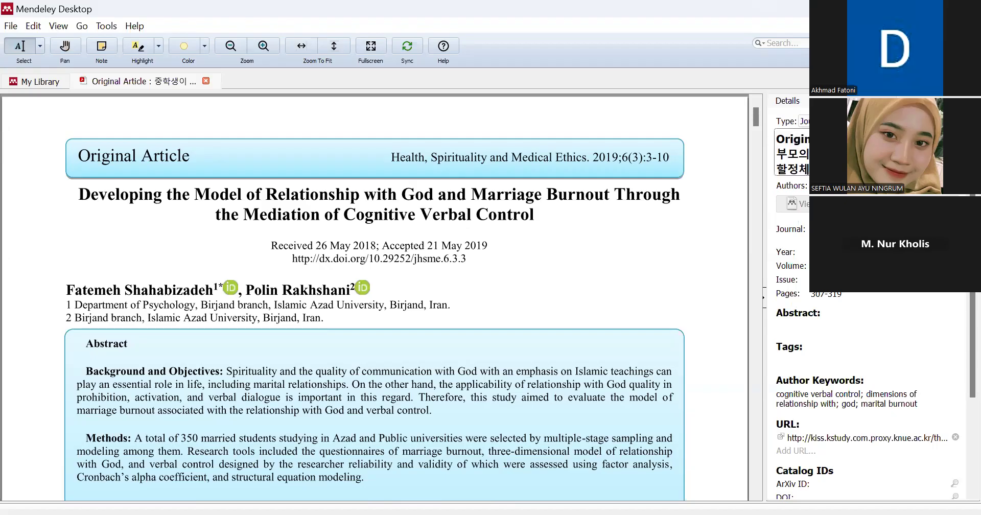
Replace the Korean title in the article's details with the PDF's English title, beginning with "Delevoping th"
{"action": "key", "text": "Tab"}
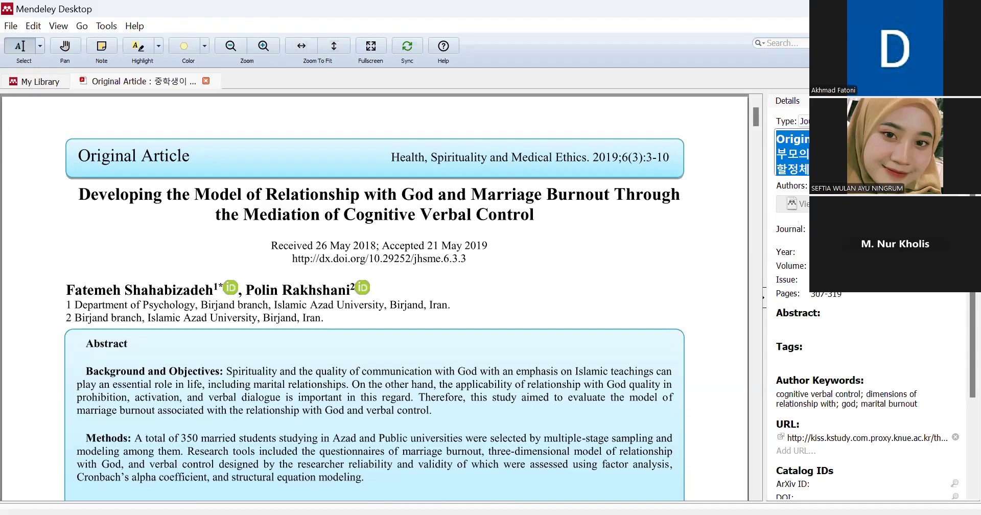
{"action": "key", "text": "BackSpace"}
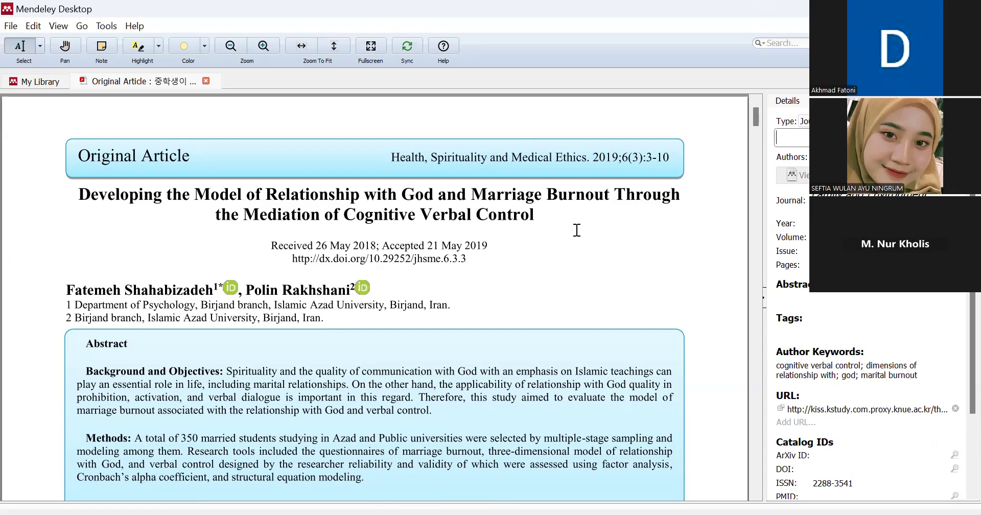
{"action": "left_click", "coordinate": [545, 219]}
{"action": "key", "text": "Tab"}
{"action": "type", "text": "Delev"}
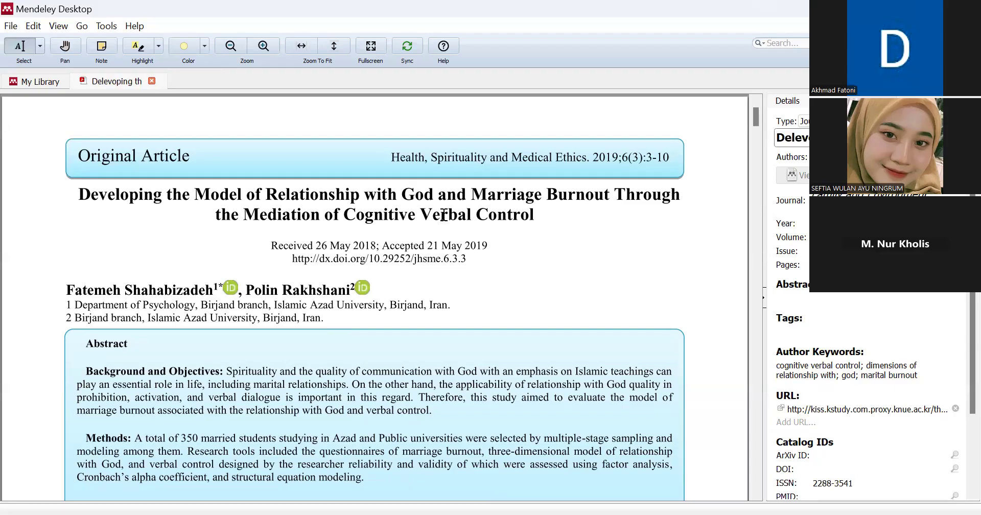
{"action": "type", "text": "ti"}
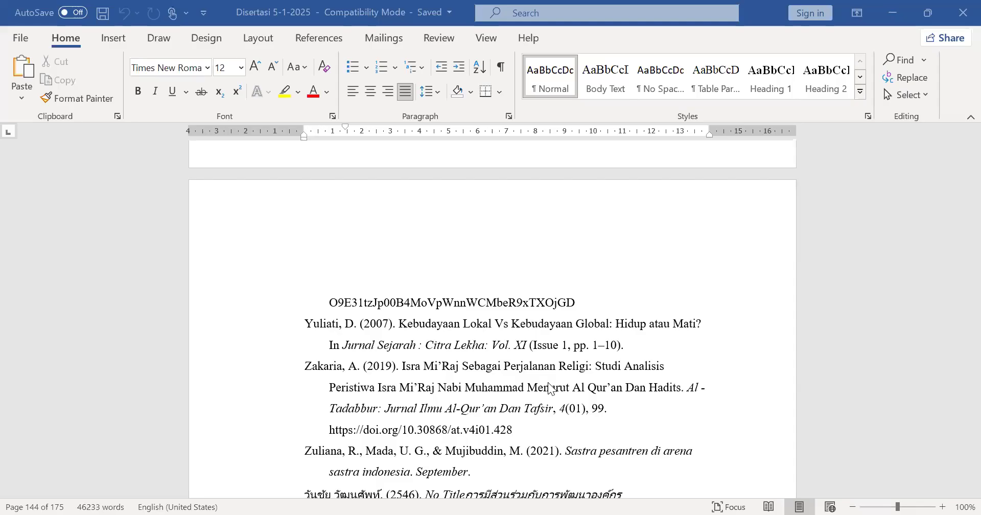
Switch to the Word document Disertasi 5-1-2025, look back through its bibliography, and place the cursor in the Maslow (1954) entry
{"action": "scroll", "coordinate": [548, 383], "scroll_direction": "up", "scroll_amount": 3}
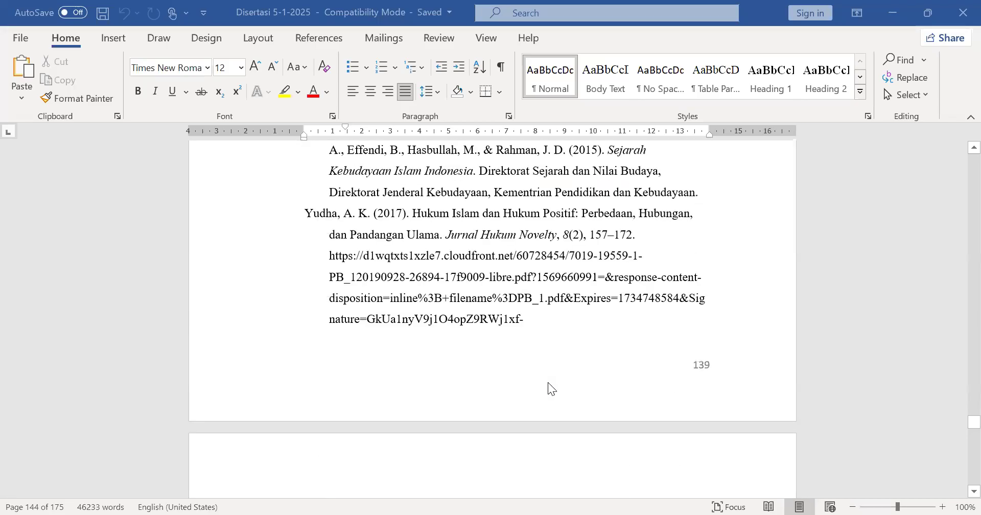
{"action": "scroll", "coordinate": [549, 383], "scroll_direction": "up", "scroll_amount": 9}
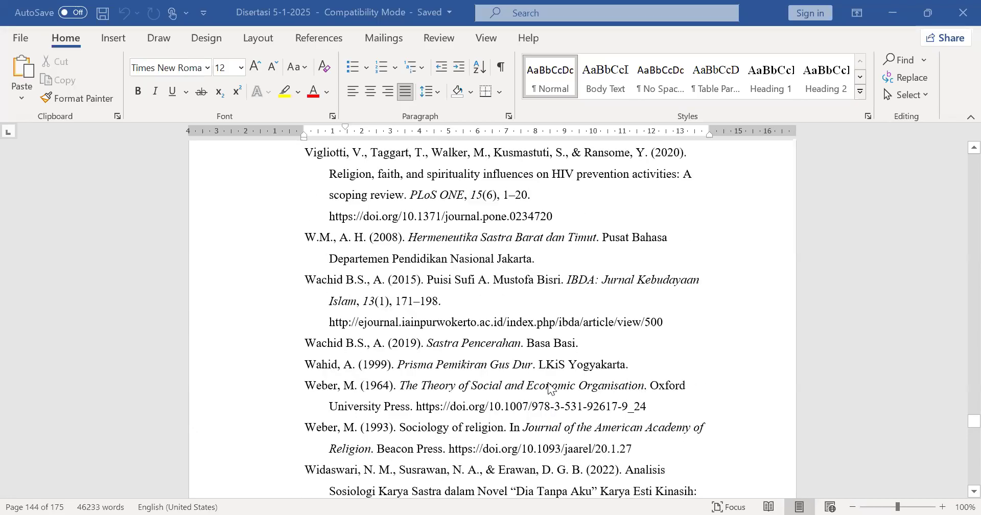
{"action": "scroll", "coordinate": [550, 388], "scroll_direction": "up", "scroll_amount": 20}
{"action": "scroll", "coordinate": [549, 389], "scroll_direction": "up", "scroll_amount": 15}
{"action": "scroll", "coordinate": [550, 388], "scroll_direction": "up", "scroll_amount": 5}
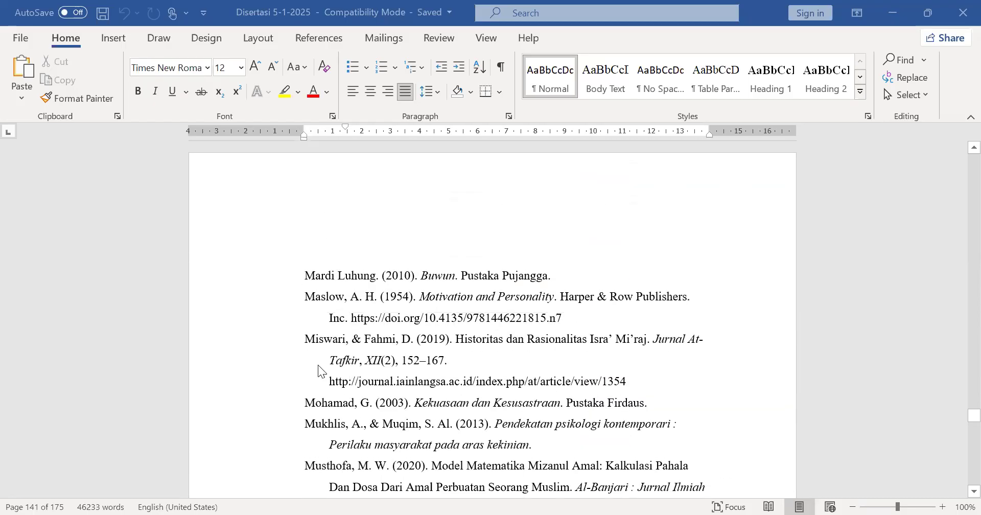
{"action": "left_click", "coordinate": [313, 300]}
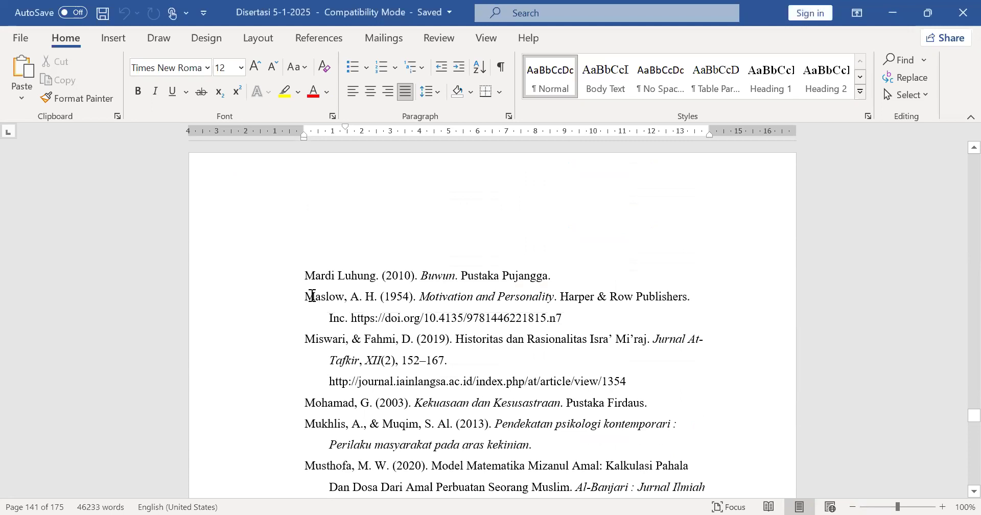
{"action": "left_click", "coordinate": [318, 296]}
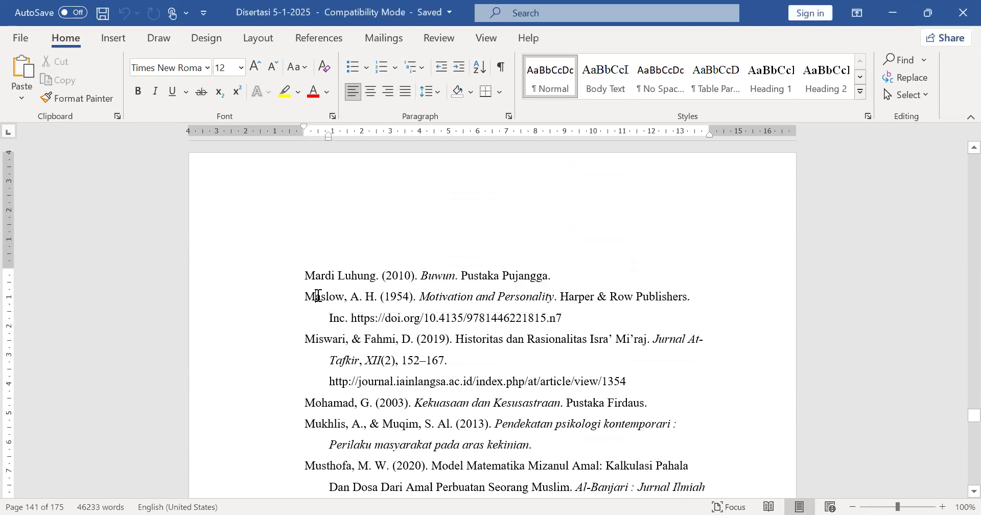
{"action": "key", "text": "ctrl+shift+End"}
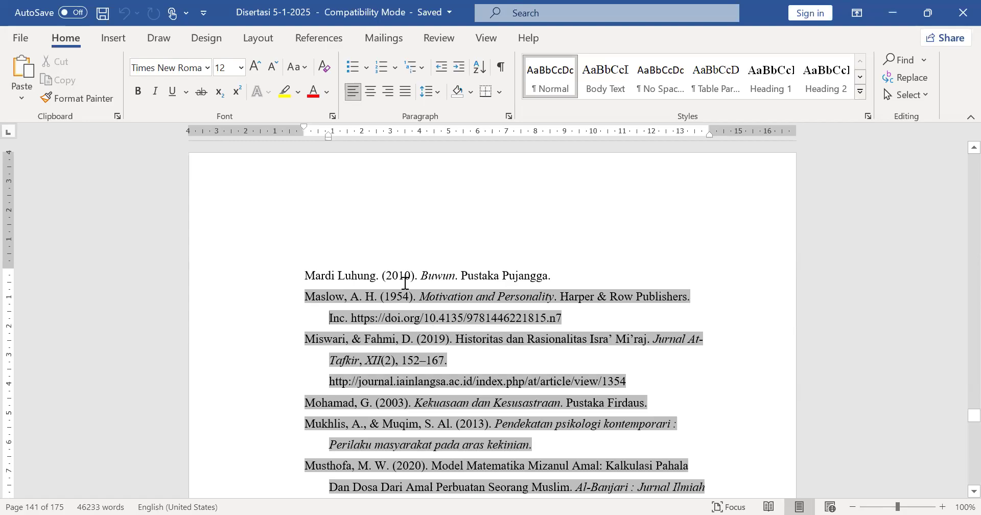
Examine the earlier bibliography entries back to the start and place the cursor in the DAFTAR PUSTAKA heading
{"action": "scroll", "coordinate": [395, 285], "scroll_direction": "up", "scroll_amount": 6}
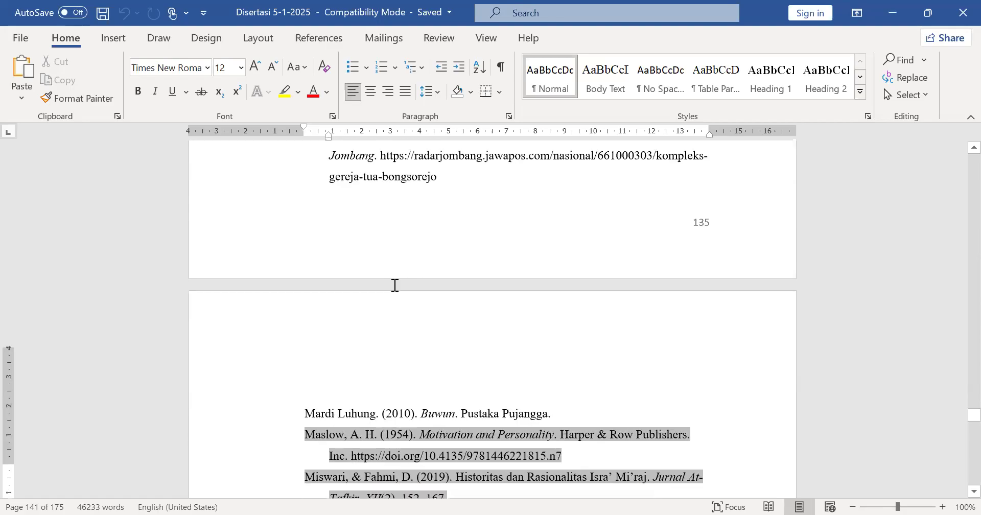
{"action": "scroll", "coordinate": [395, 284], "scroll_direction": "up", "scroll_amount": 10}
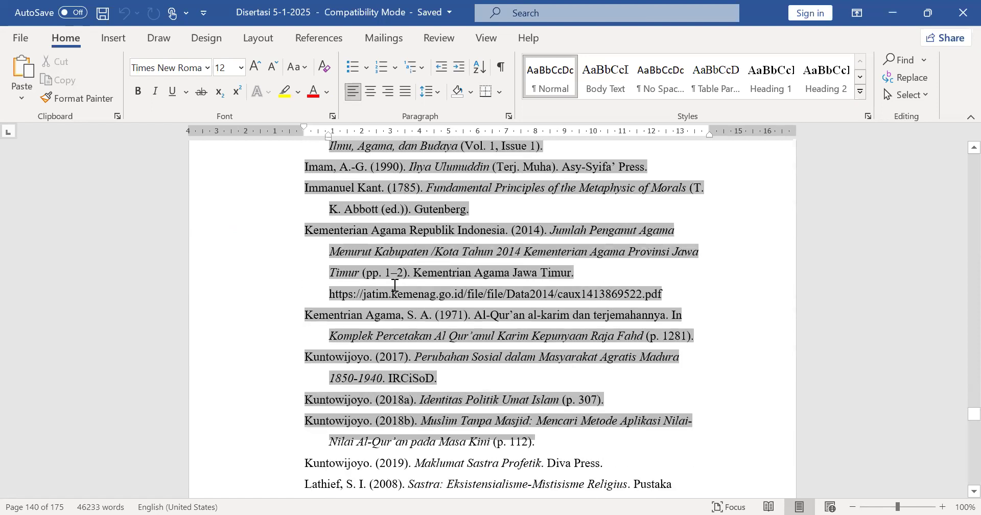
{"action": "scroll", "coordinate": [395, 285], "scroll_direction": "up", "scroll_amount": 5}
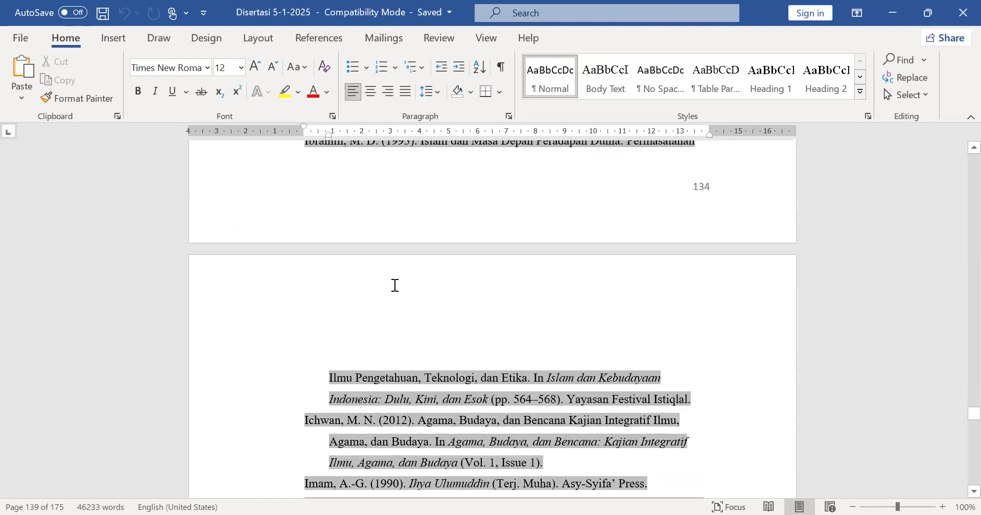
{"action": "scroll", "coordinate": [395, 285], "scroll_direction": "up", "scroll_amount": 5}
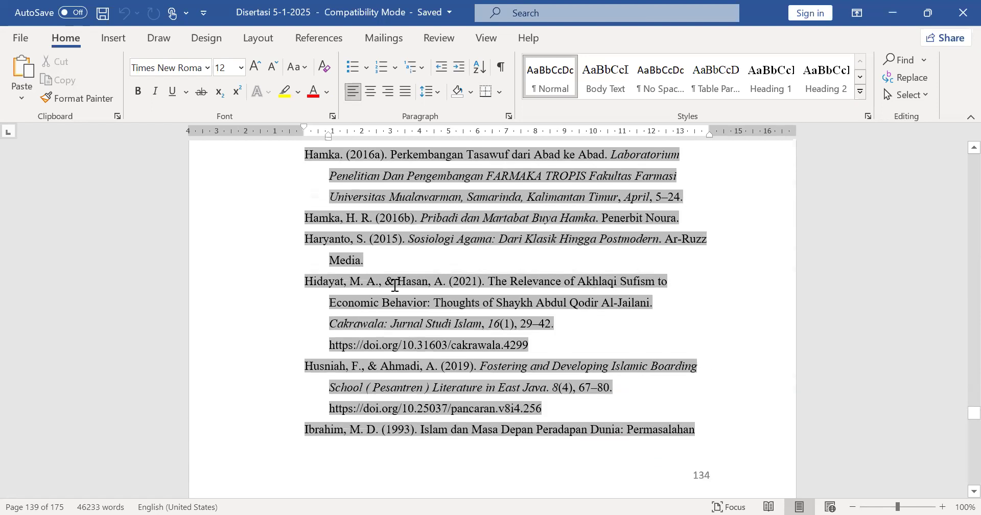
{"action": "scroll", "coordinate": [396, 285], "scroll_direction": "up", "scroll_amount": 15}
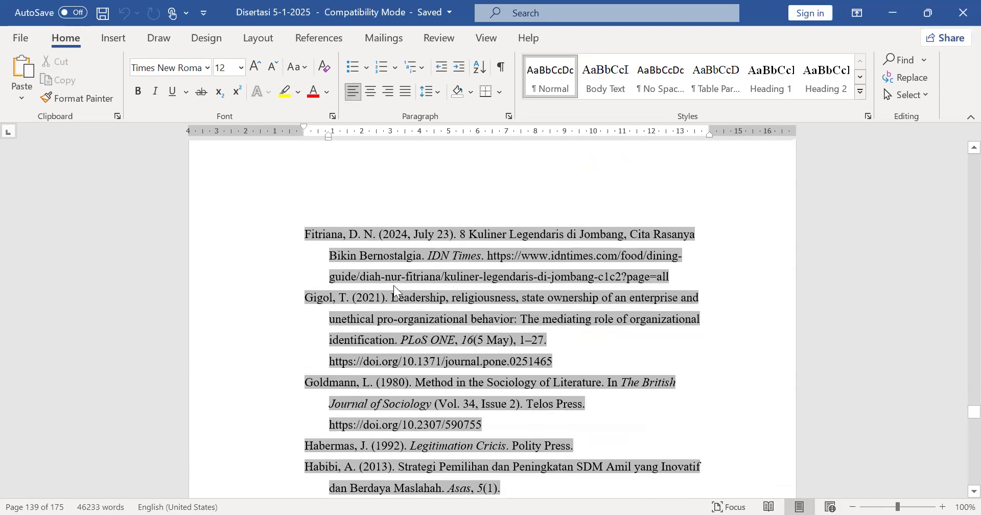
{"action": "scroll", "coordinate": [395, 285], "scroll_direction": "up", "scroll_amount": 12}
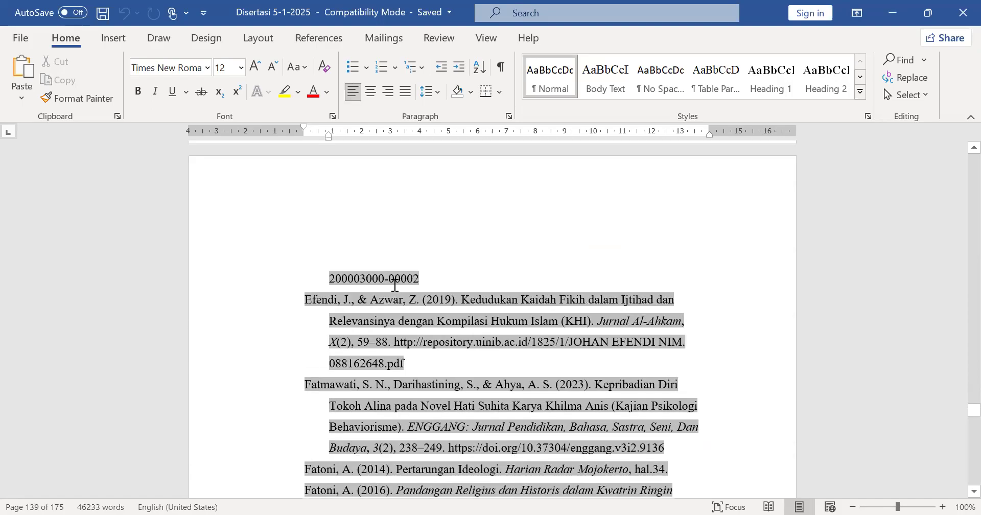
{"action": "scroll", "coordinate": [397, 292], "scroll_direction": "up", "scroll_amount": 12}
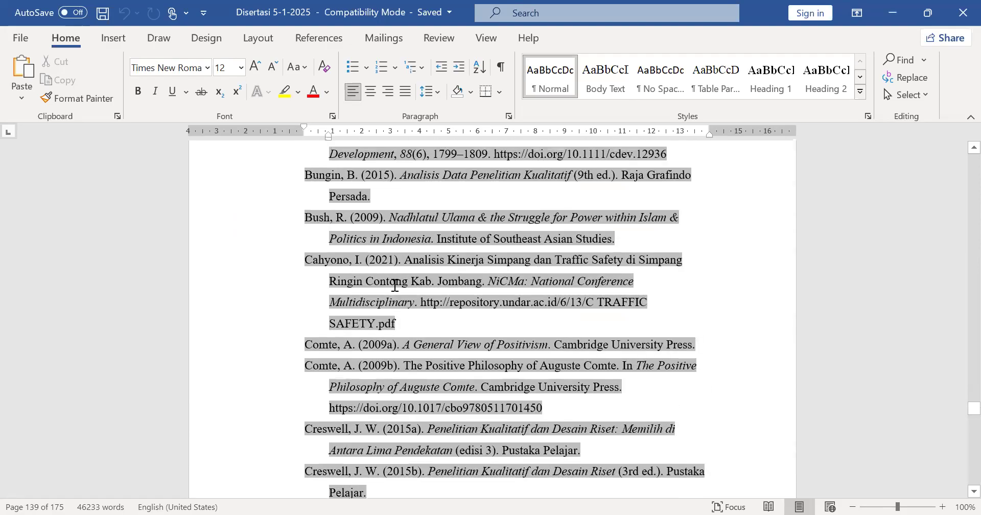
{"action": "scroll", "coordinate": [396, 284], "scroll_direction": "up", "scroll_amount": 12}
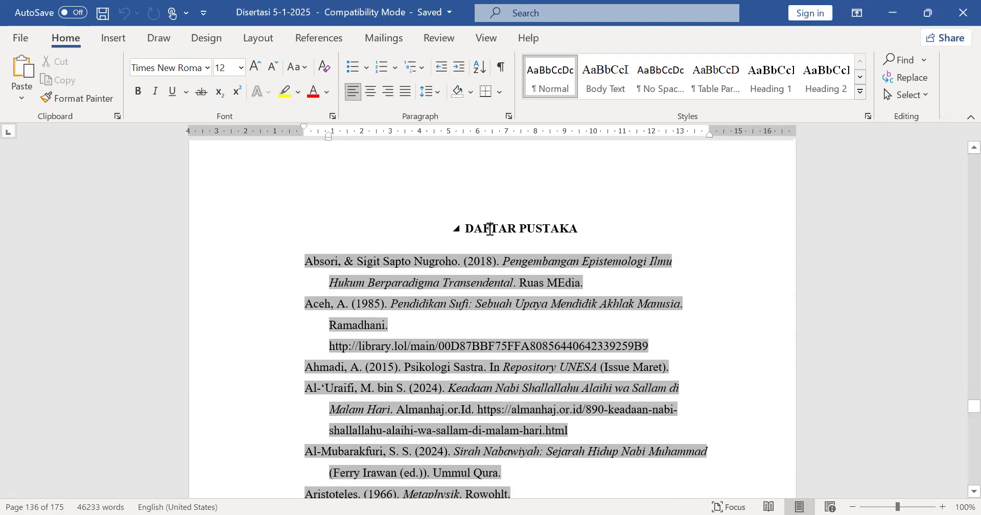
{"action": "left_click", "coordinate": [491, 229]}
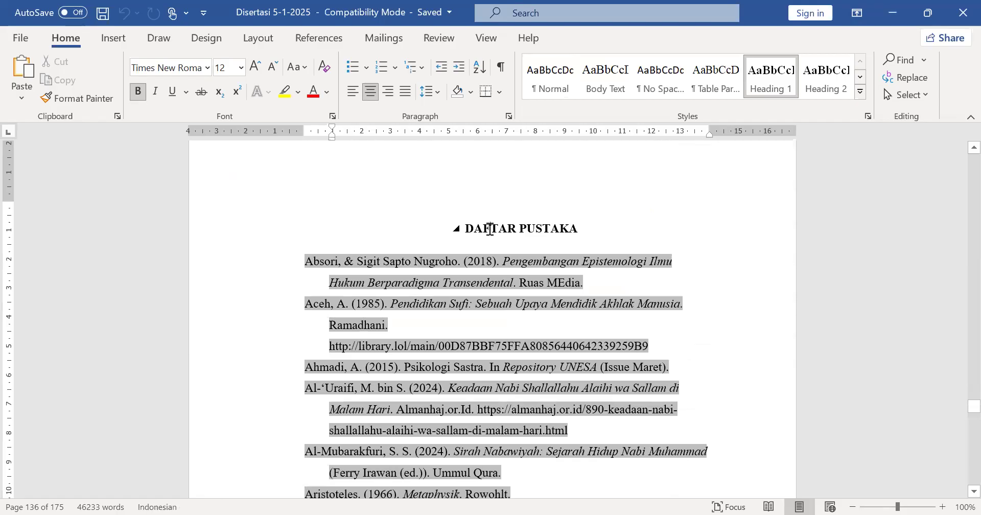